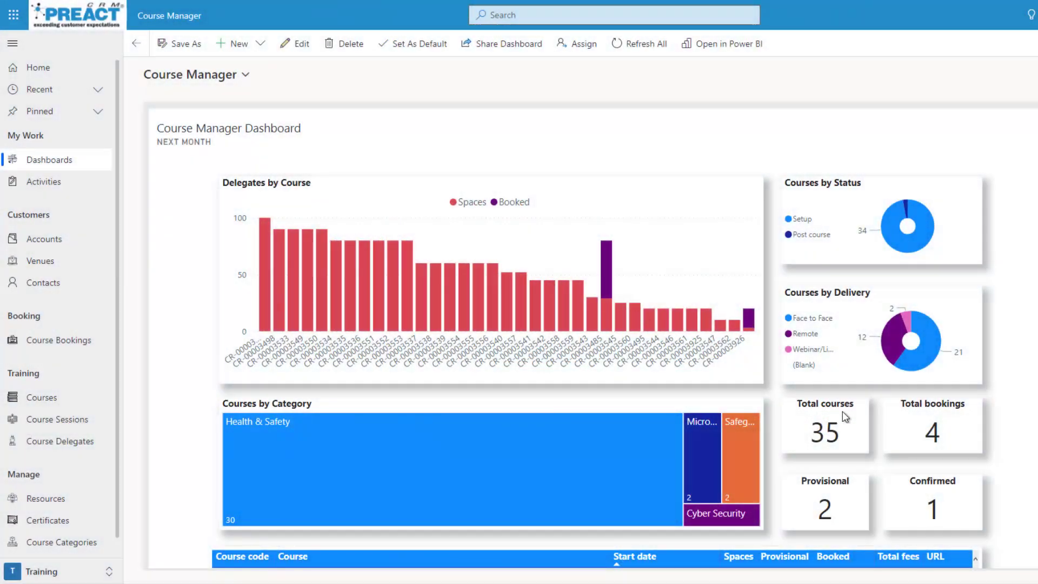
Filter the dashboard to Health & Safety courses, then clear the filter to restore full totals
{"action": "left_click", "coordinate": [501, 462]}
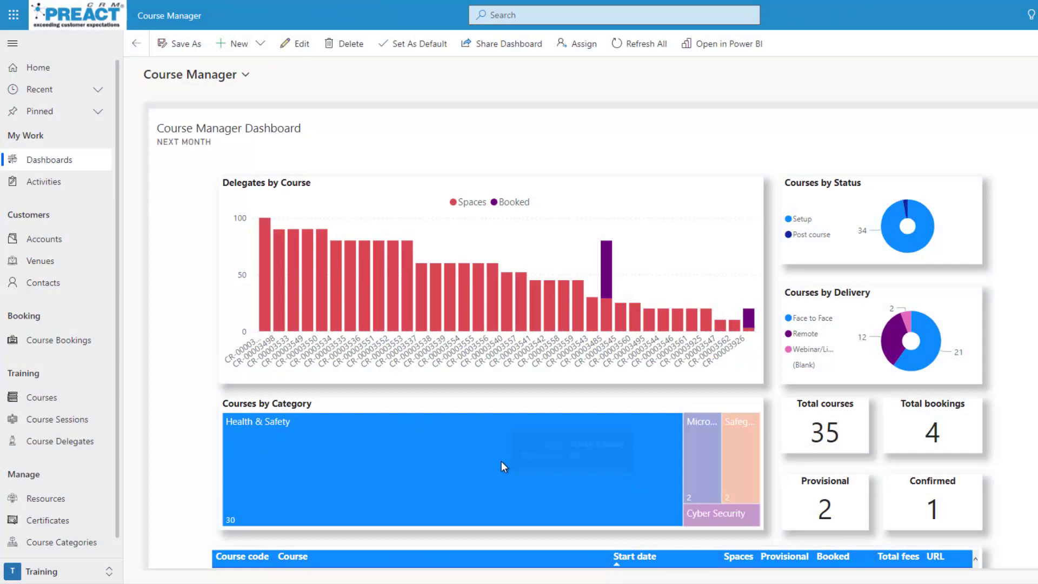
{"action": "left_click", "coordinate": [502, 461]}
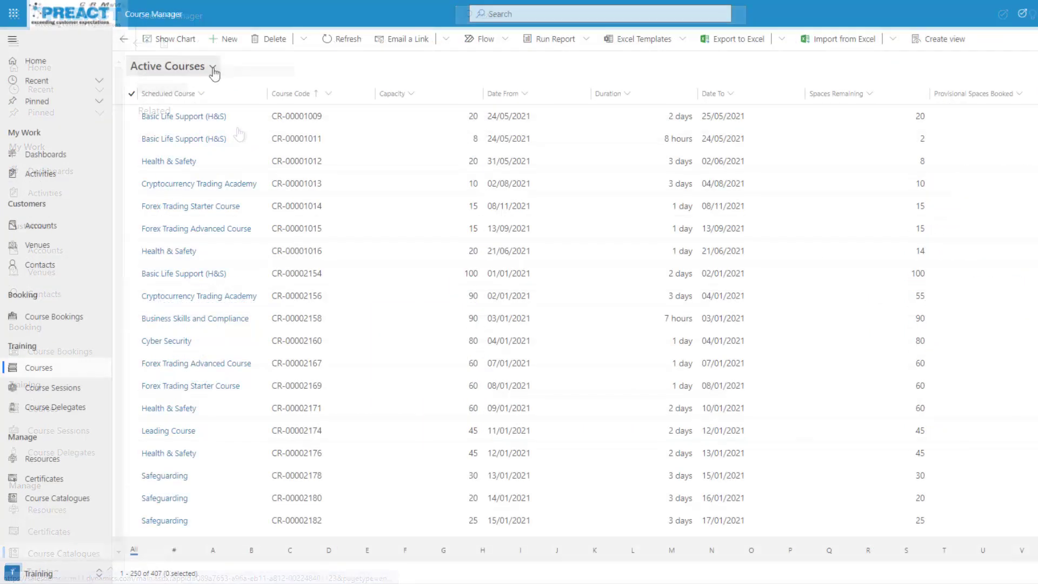
Stay on the Active Courses view and open the CR-00001016 Health & Safety course
{"action": "left_click", "coordinate": [213, 68]}
{"action": "left_click", "coordinate": [160, 107]}
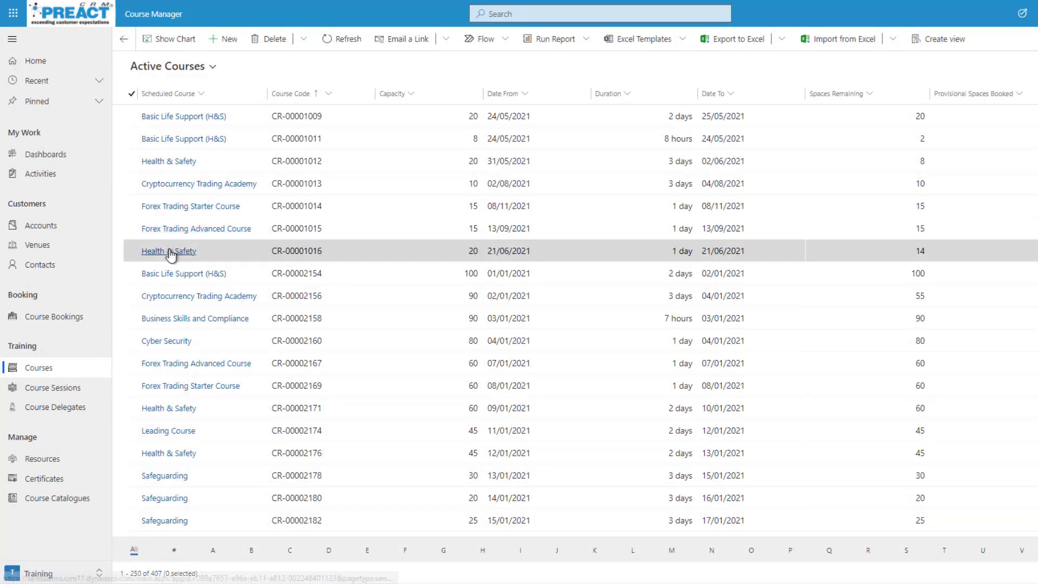
{"action": "double_click", "coordinate": [295, 252]}
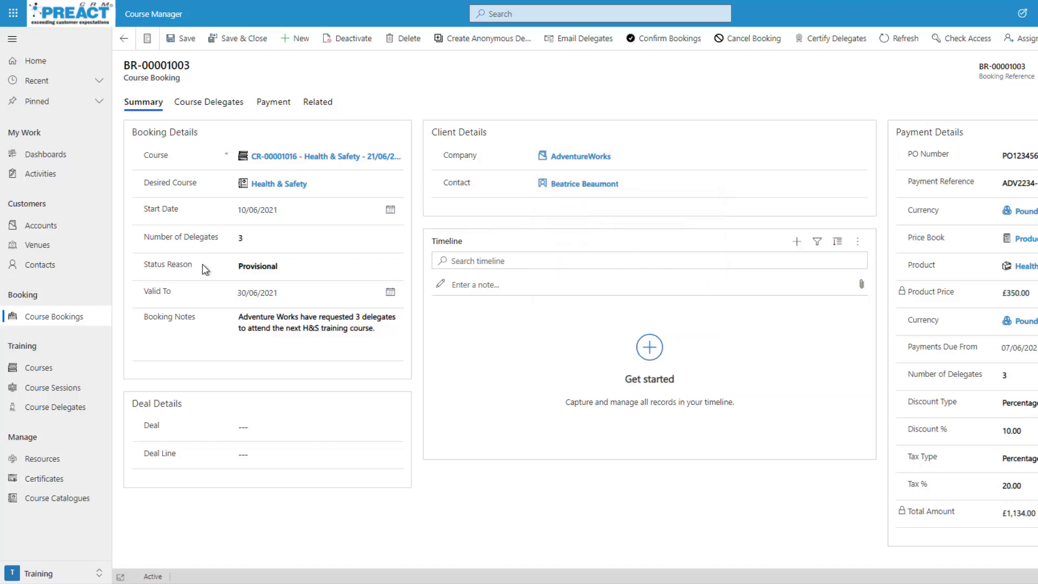
Check the booking's payments and confirm its three delegates onto the course
{"action": "left_click", "coordinate": [273, 101]}
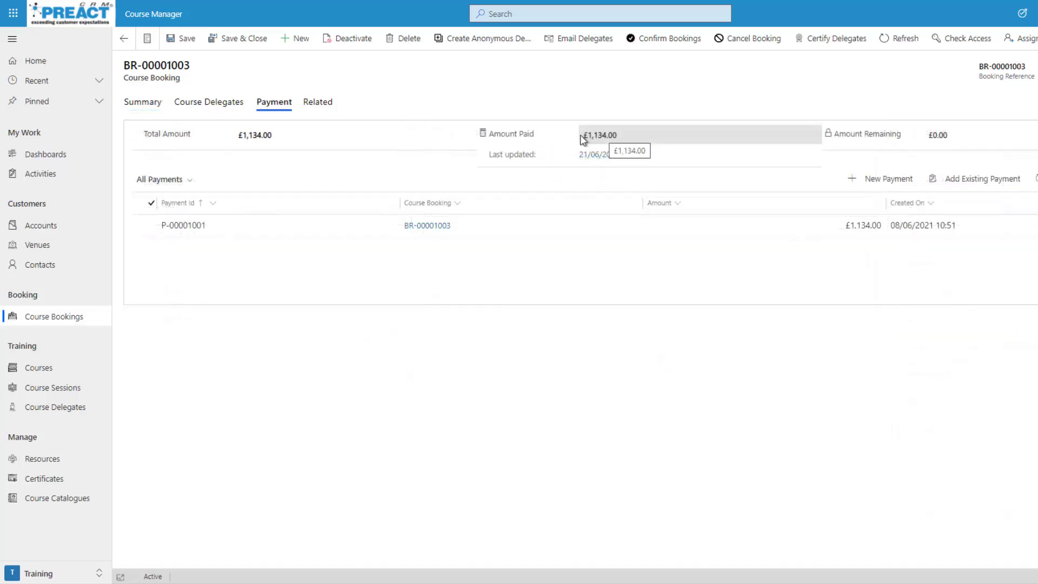
{"action": "left_click", "coordinate": [664, 43]}
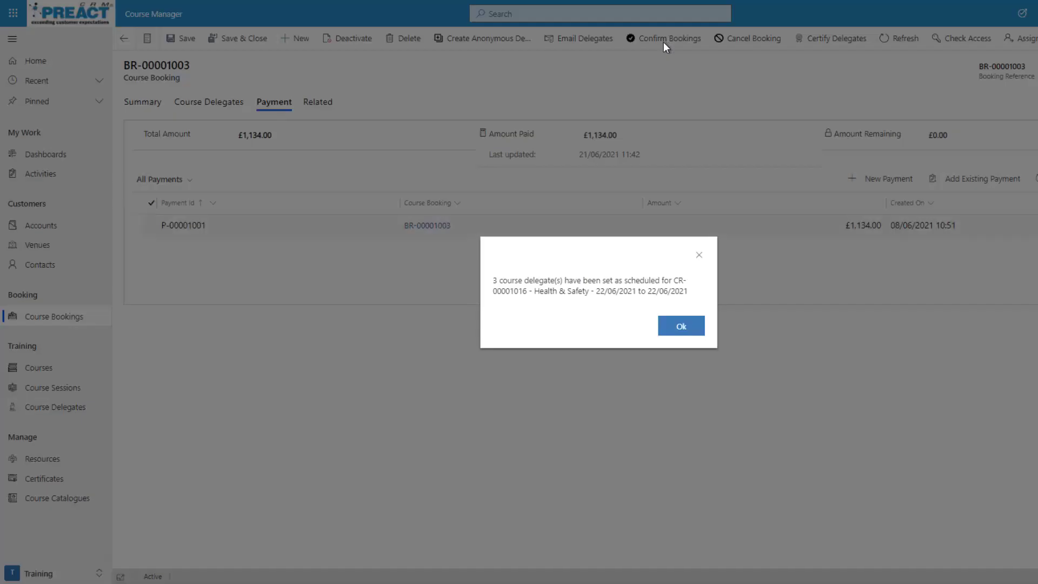
{"action": "left_click", "coordinate": [681, 327]}
Fill the unnamed delegate place with the suggested contact
{"action": "left_click", "coordinate": [231, 108]}
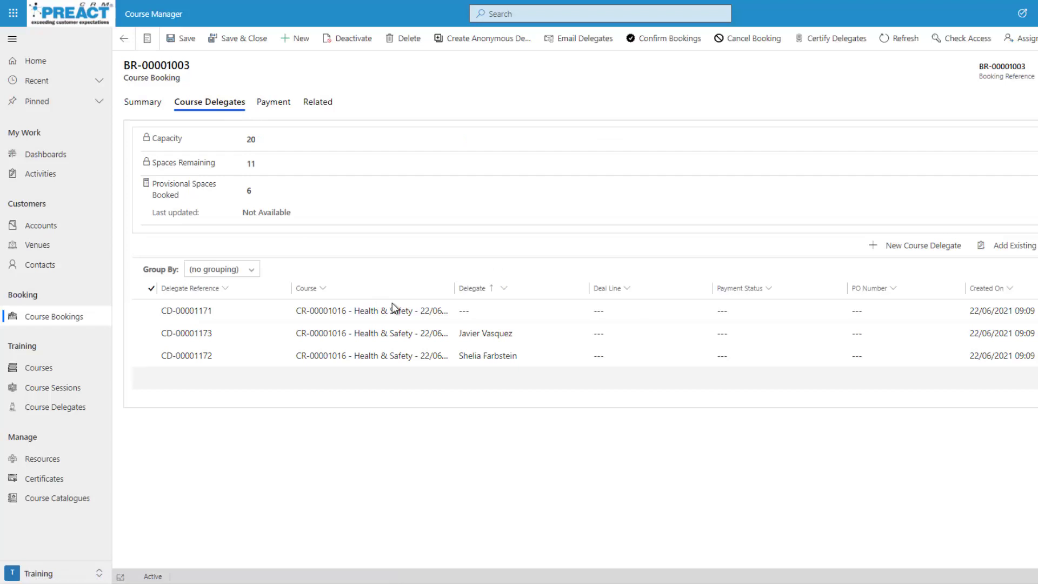
{"action": "left_click", "coordinate": [539, 319]}
{"action": "key", "text": "Down"}
{"action": "key", "text": "Down"}
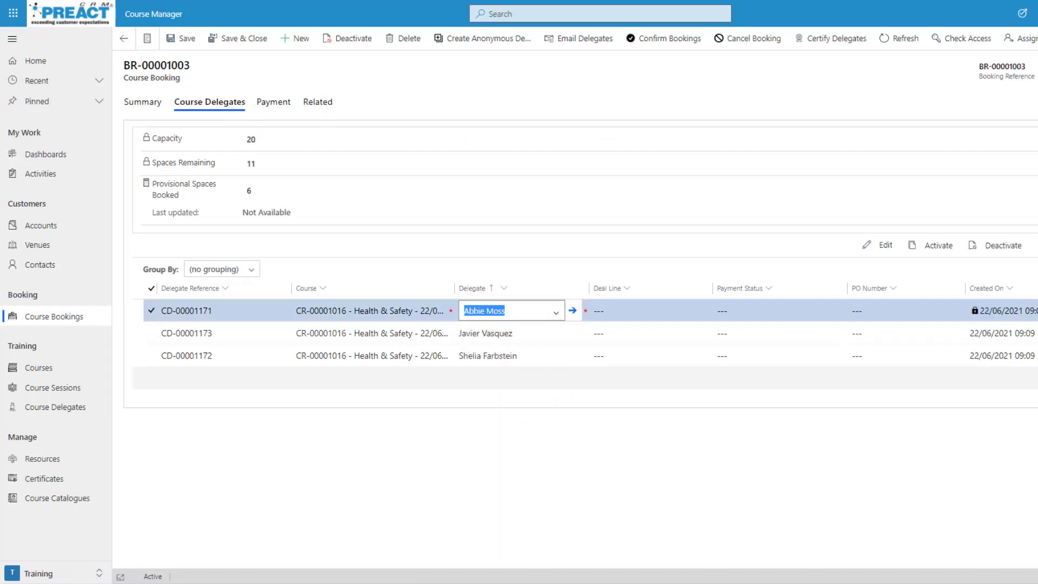
{"action": "key", "text": "Return"}
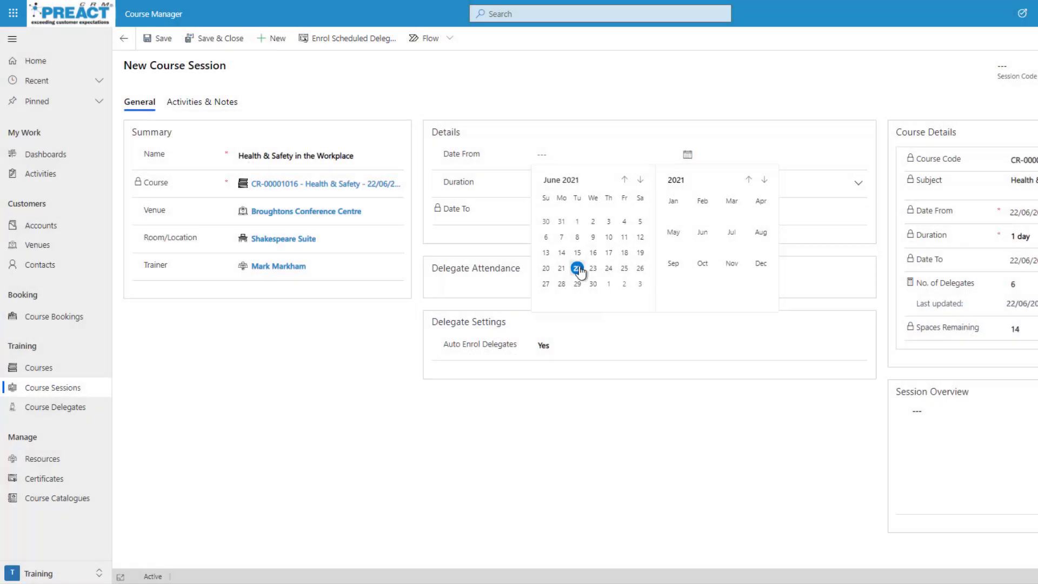
Start a new session on 22/06/2021 at 11:30 lasting 2 hours
{"action": "left_click", "coordinate": [579, 268]}
{"action": "left_click", "coordinate": [855, 156]}
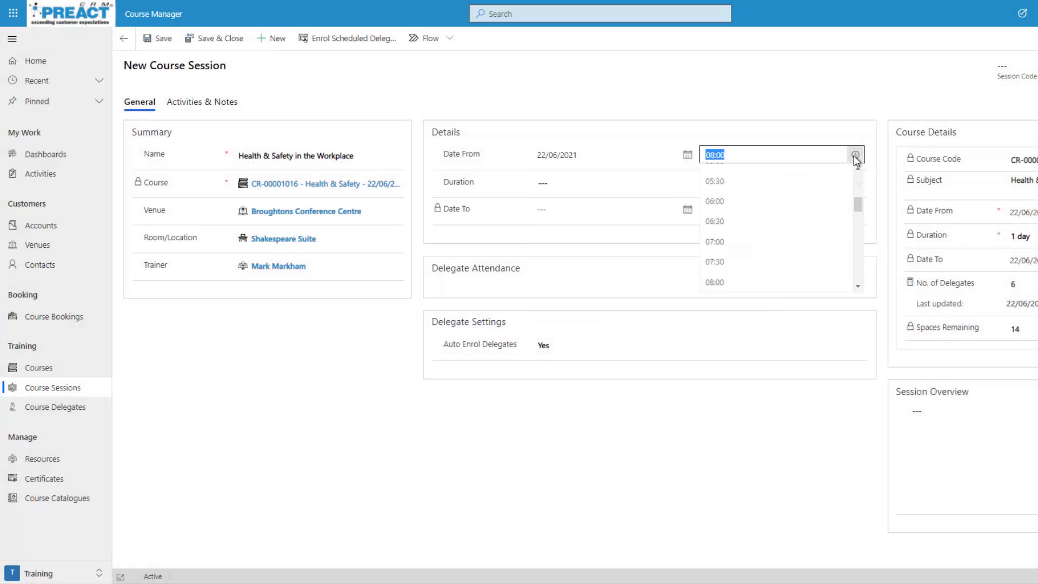
{"action": "left_click", "coordinate": [764, 257]}
{"action": "left_click", "coordinate": [832, 184]}
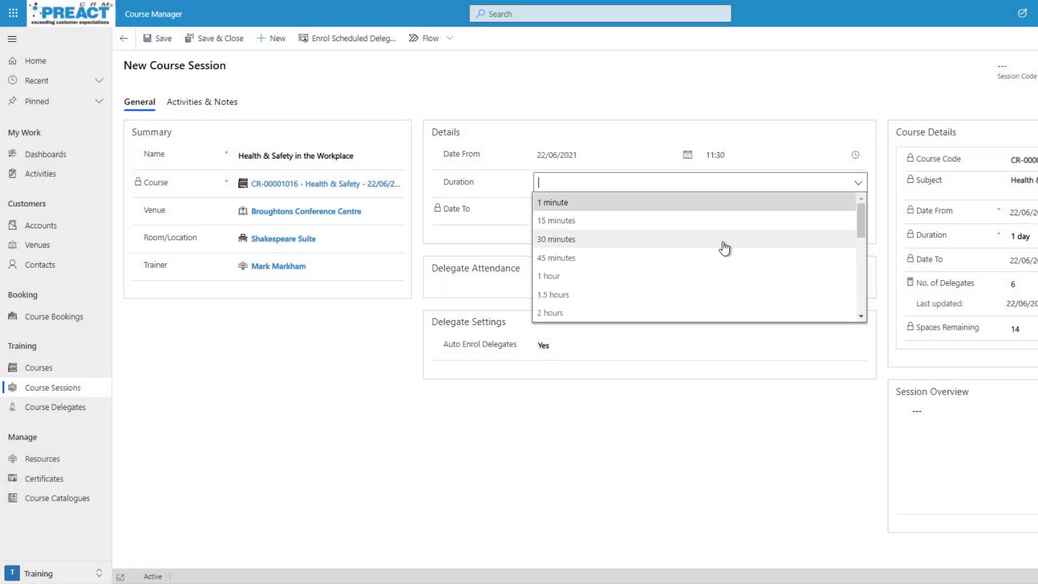
{"action": "left_click", "coordinate": [608, 313]}
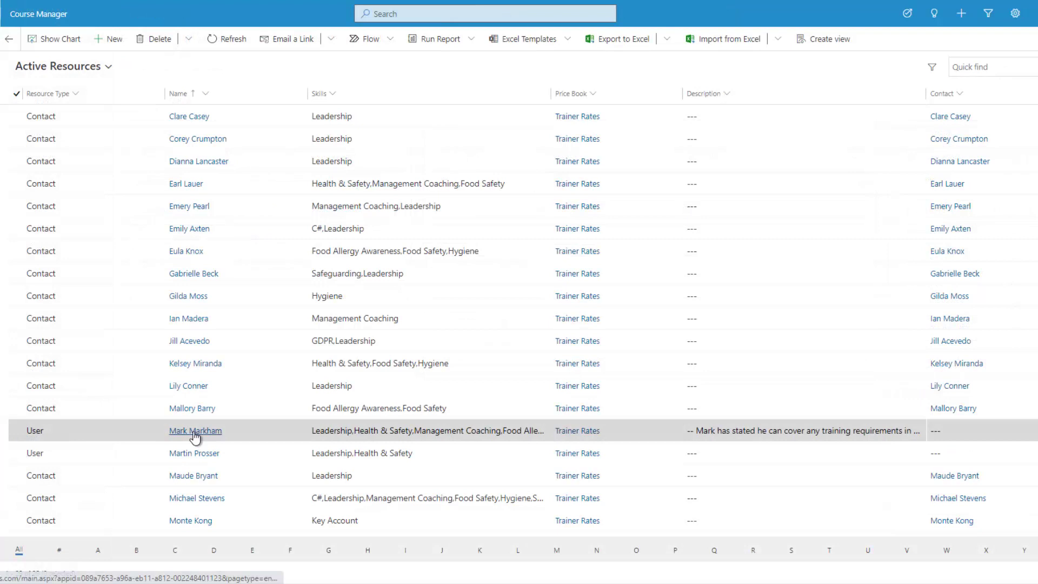
{"action": "left_click", "coordinate": [194, 431]}
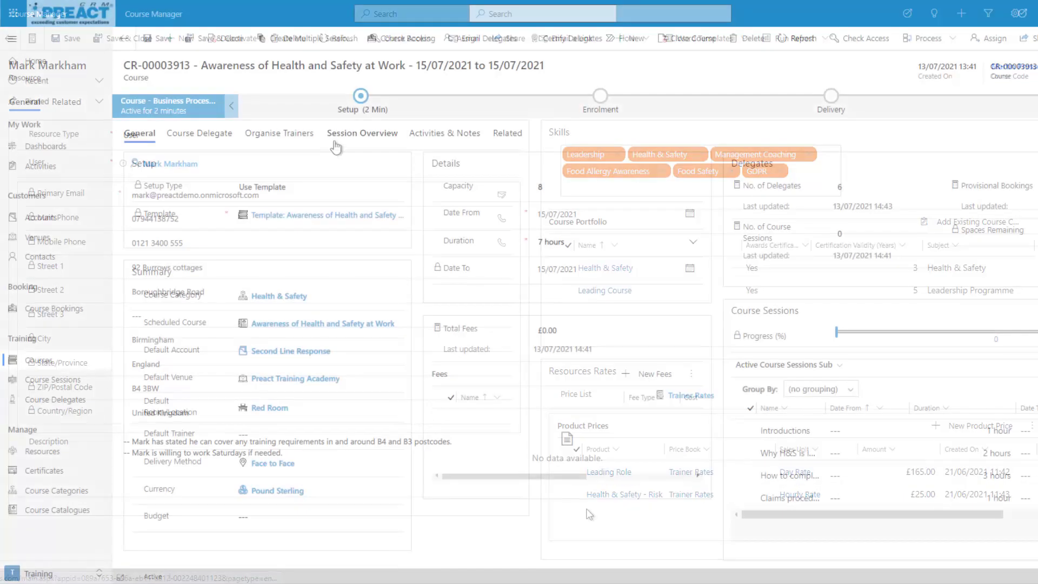
Request available dates from both proposed trainers, then review the course's Session Overview
{"action": "left_click", "coordinate": [307, 135]}
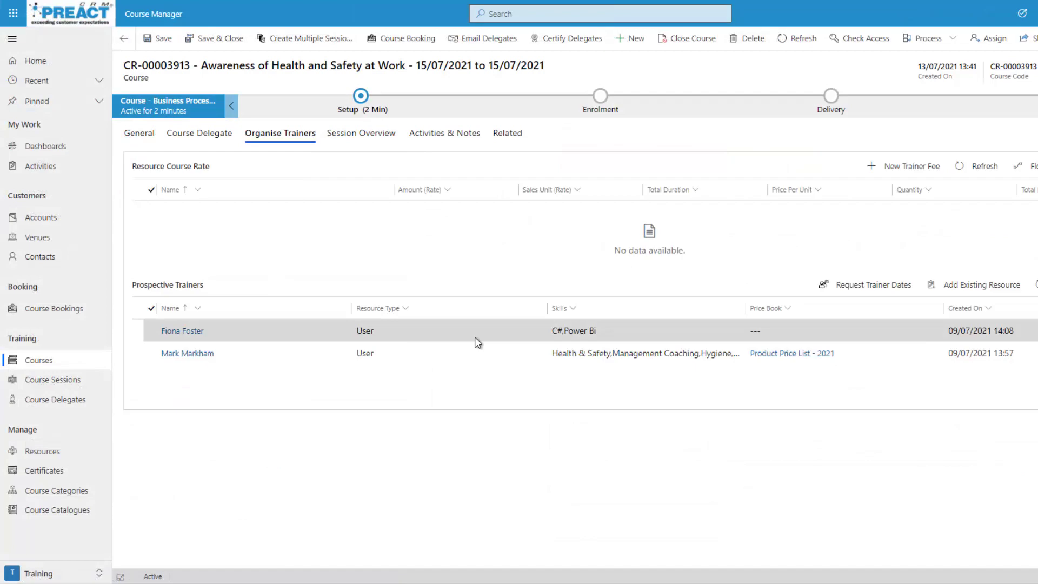
{"action": "left_click", "coordinate": [867, 291]}
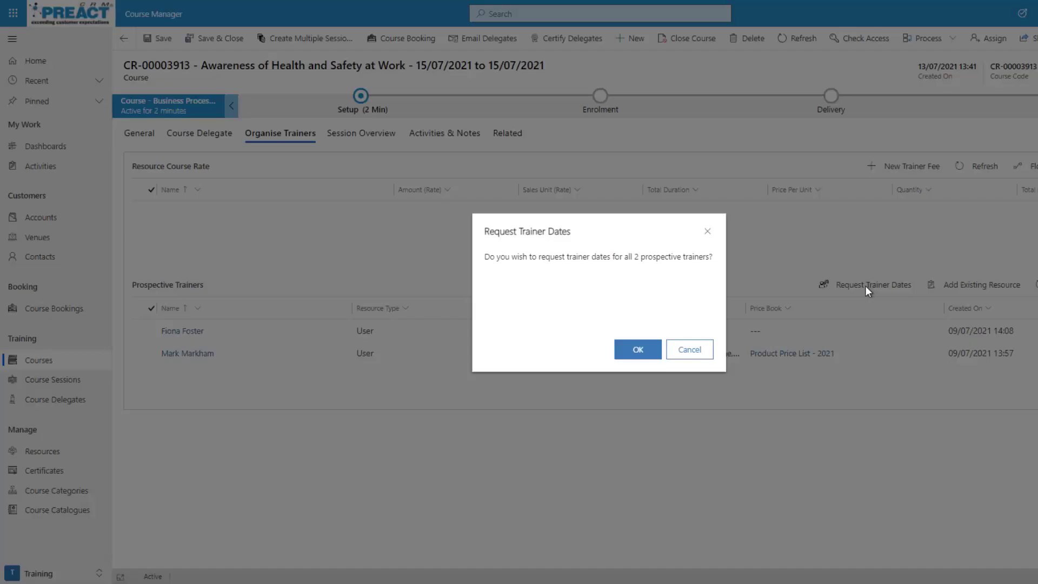
{"action": "left_click", "coordinate": [645, 356]}
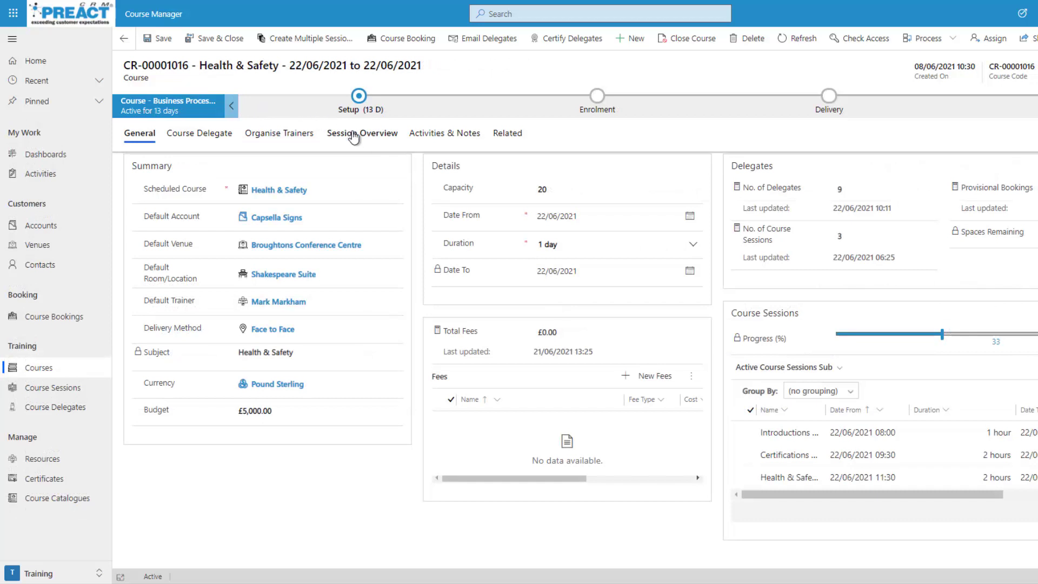
{"action": "left_click", "coordinate": [361, 140]}
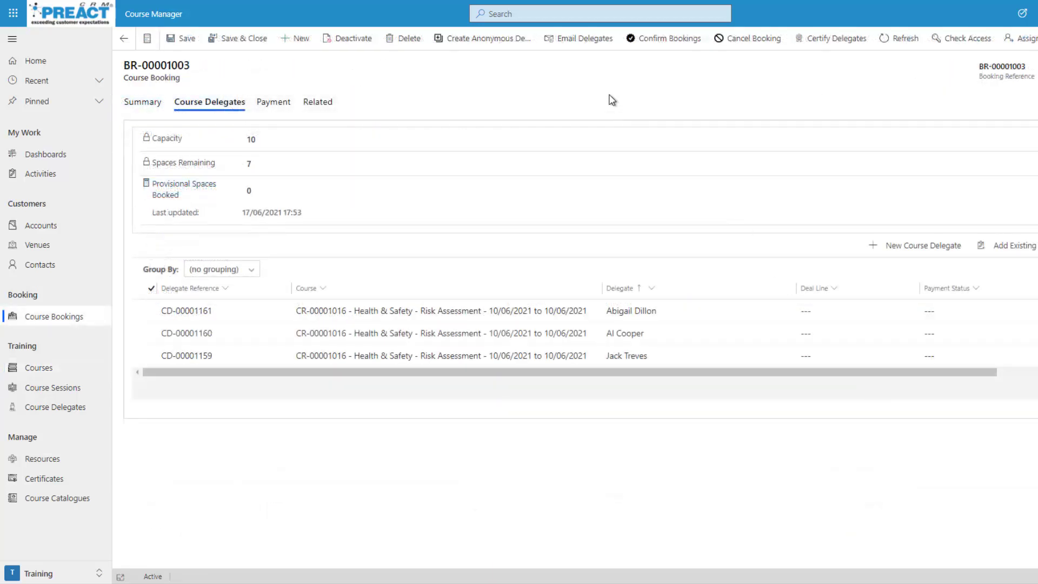
Email the delegates the Course Joining Instructions template with the Joining Instructions document attached
{"action": "left_click", "coordinate": [578, 43]}
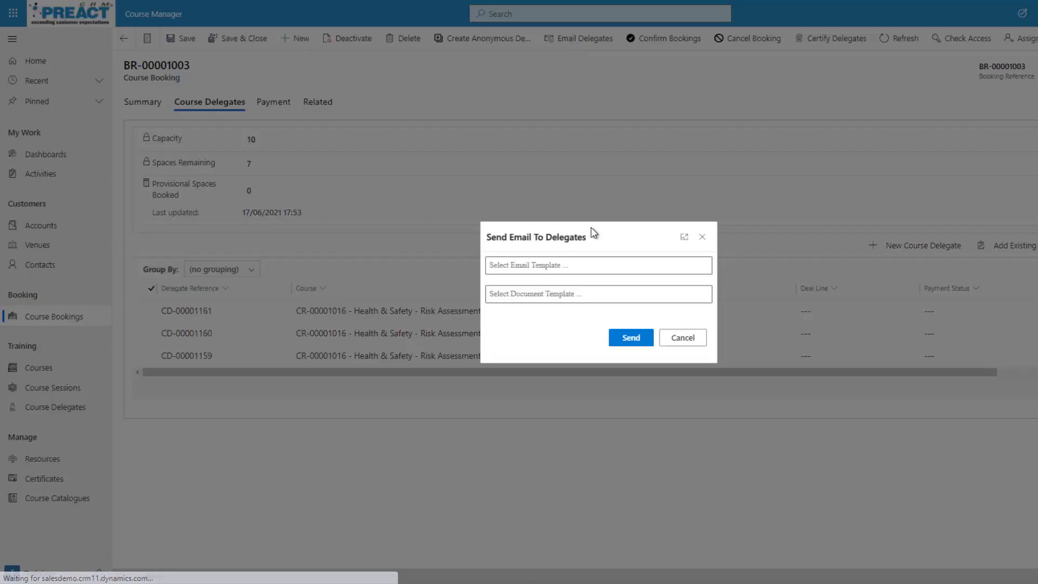
{"action": "left_click", "coordinate": [586, 264]}
{"action": "left_click", "coordinate": [550, 345]}
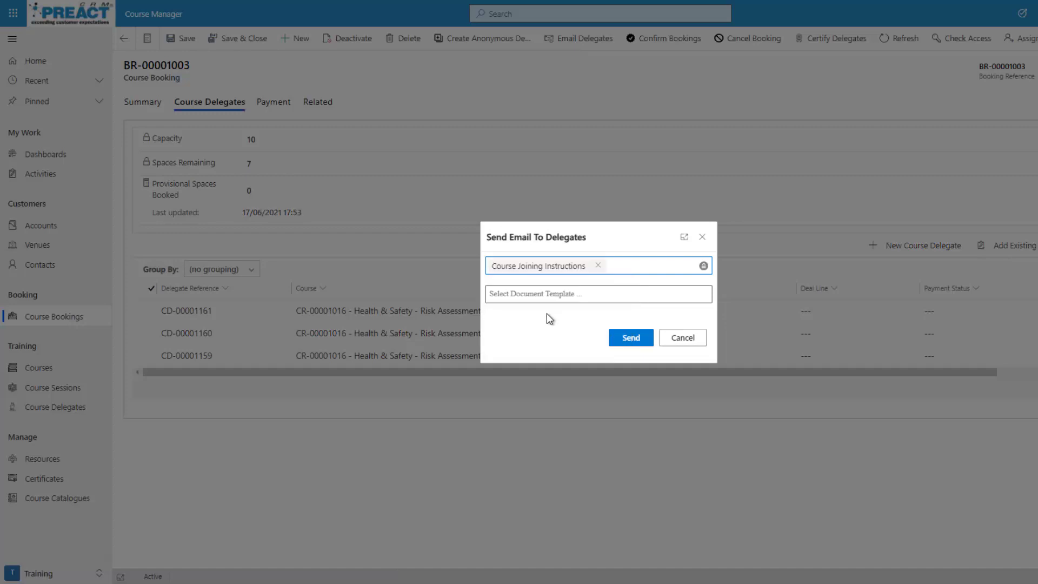
{"action": "left_click", "coordinate": [537, 337]}
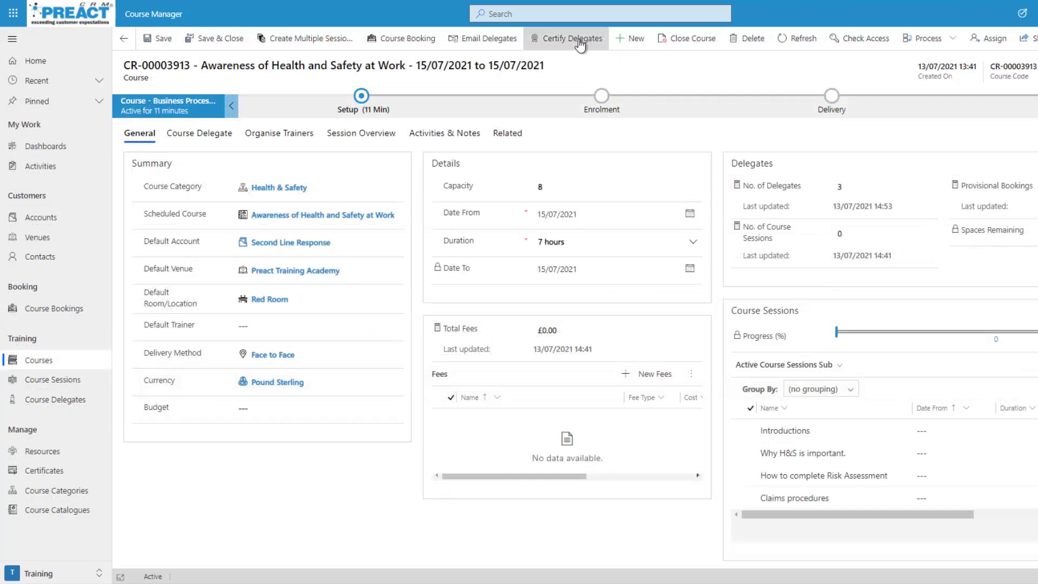
{"action": "left_click", "coordinate": [579, 40]}
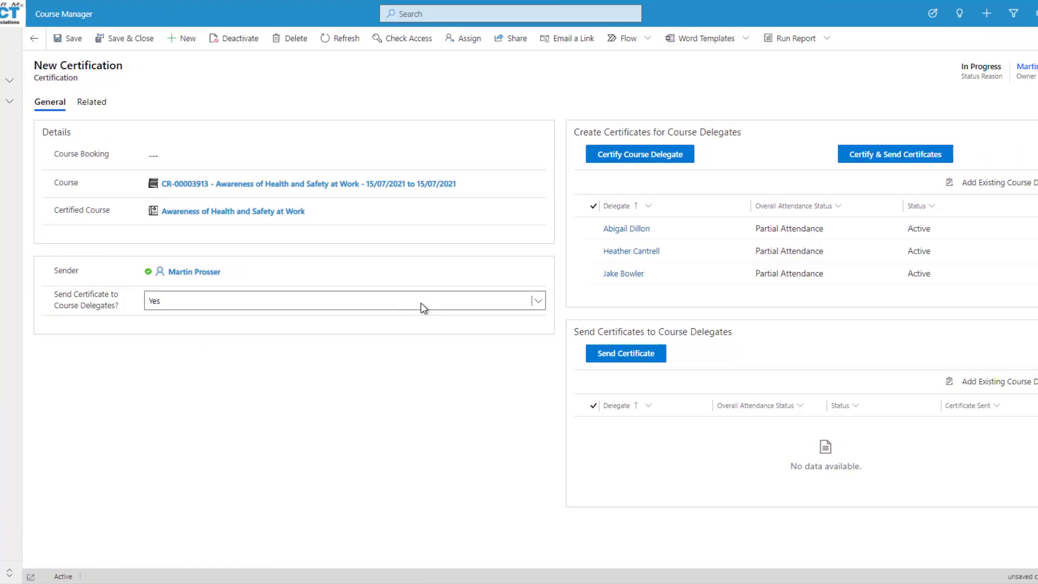
Certify the three delegates and send Certification Notification emails with the Certificate document
{"action": "left_click", "coordinate": [848, 155]}
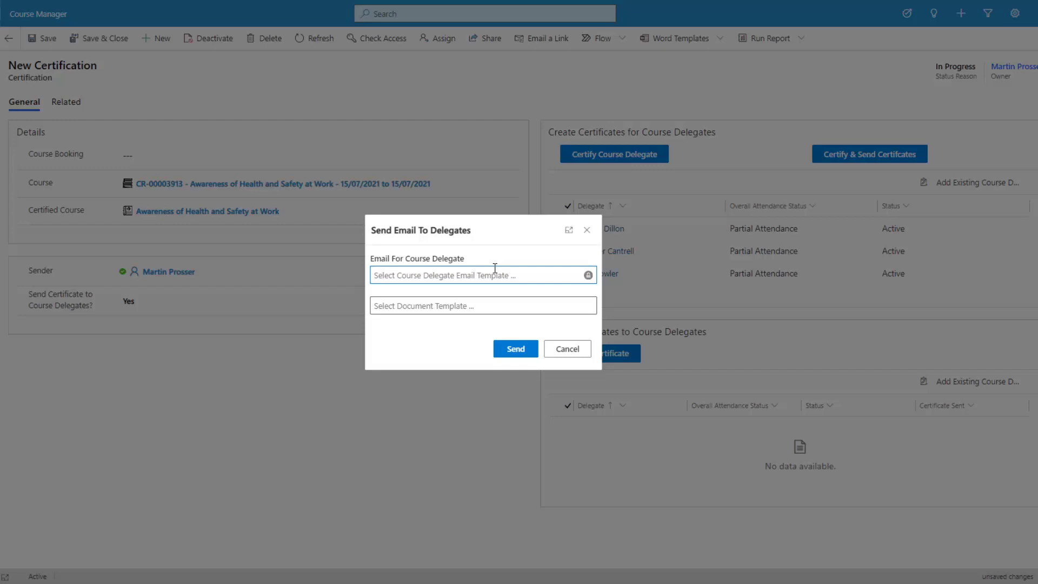
{"action": "left_click", "coordinate": [494, 271]}
{"action": "left_click", "coordinate": [444, 334]}
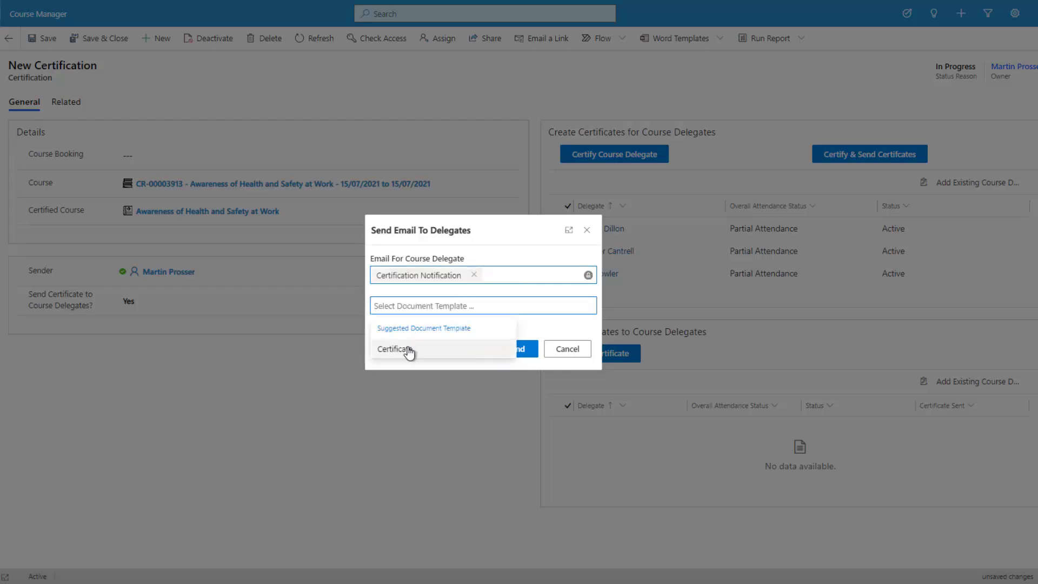
{"action": "left_click", "coordinate": [409, 351]}
{"action": "left_click", "coordinate": [498, 348]}
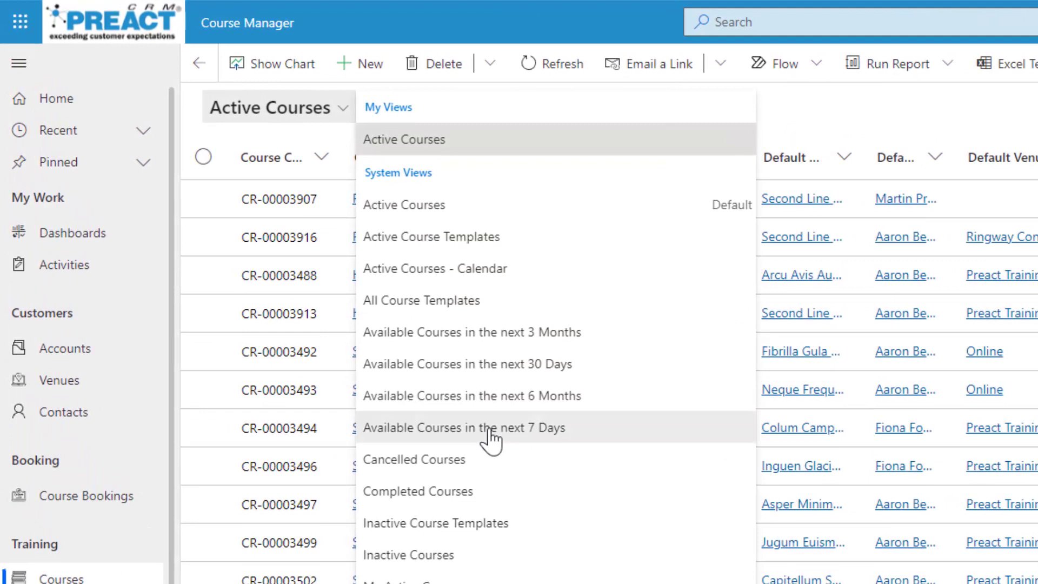
Switch the Courses view to Available Courses in the next 7 Days
{"action": "left_click", "coordinate": [491, 427]}
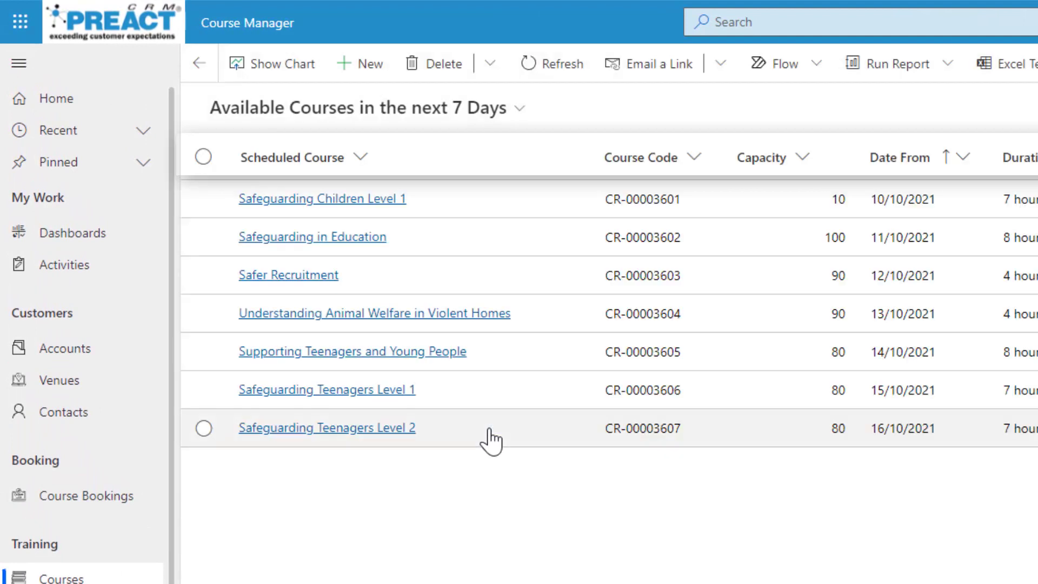